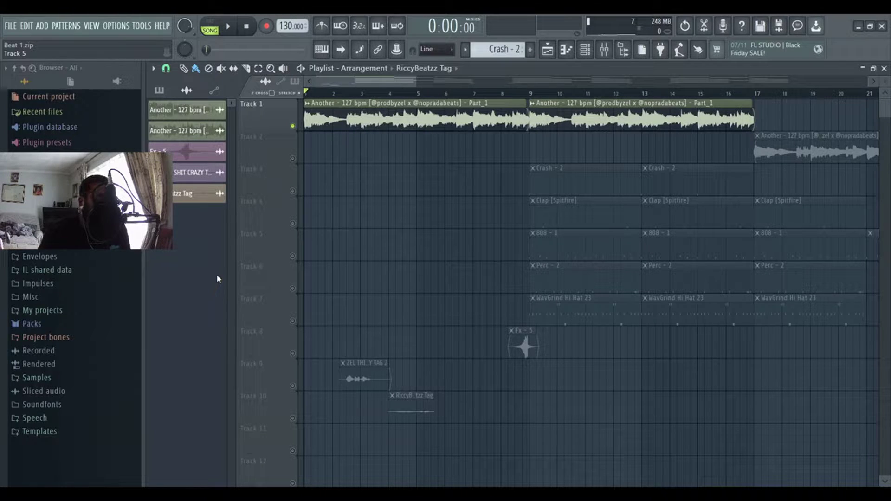
Audition the Track 1 melody from the start, unmute Track 2, and play its melody from bar 17.
key("space")
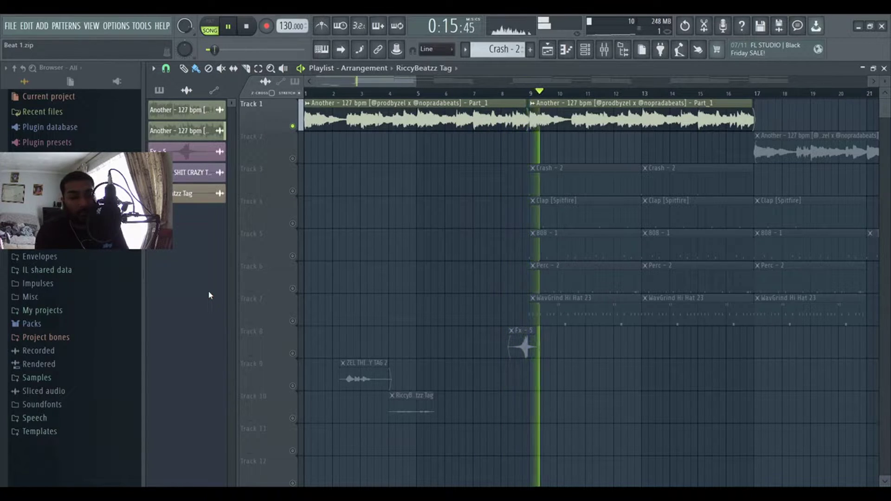
key("space")
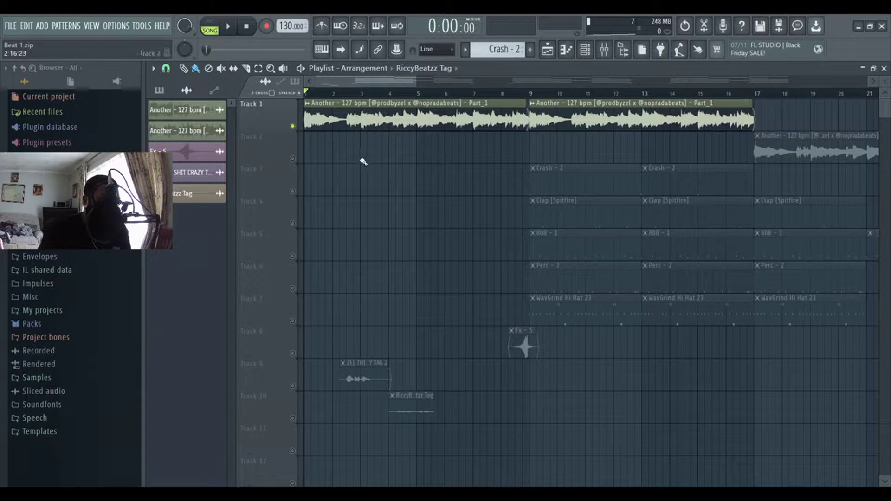
left_click(292, 159)
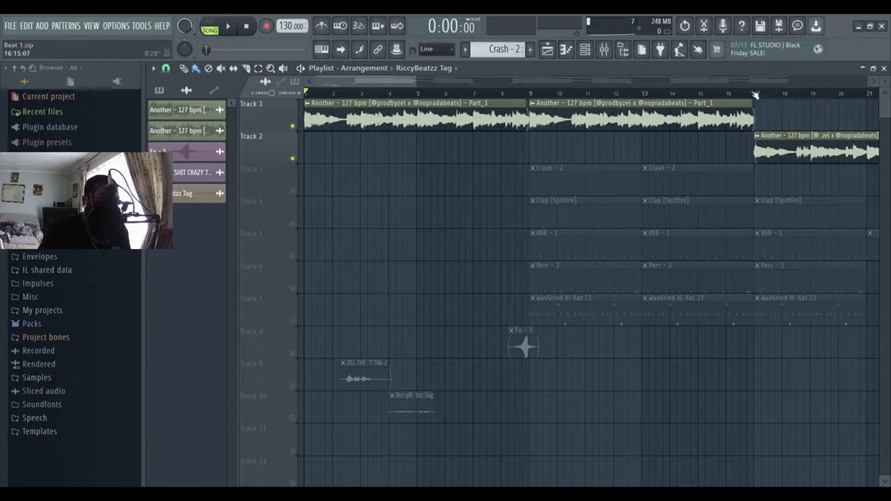
scroll(734, 157, "down", 2)
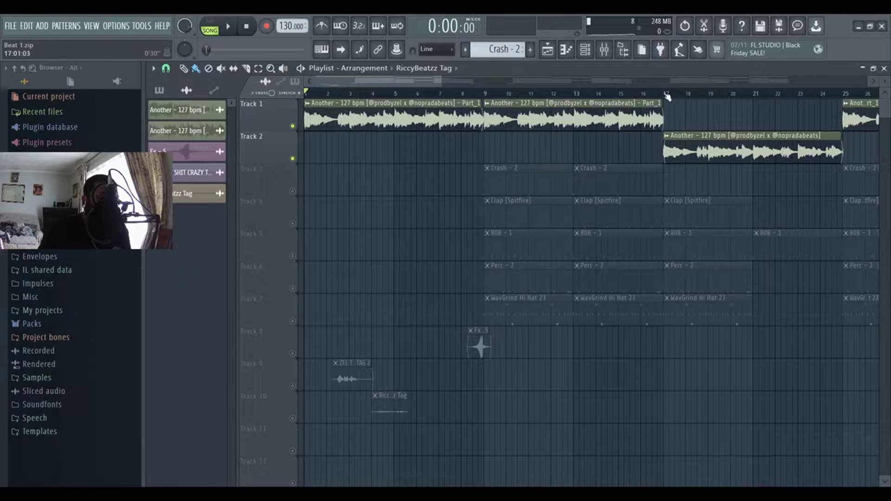
key("space")
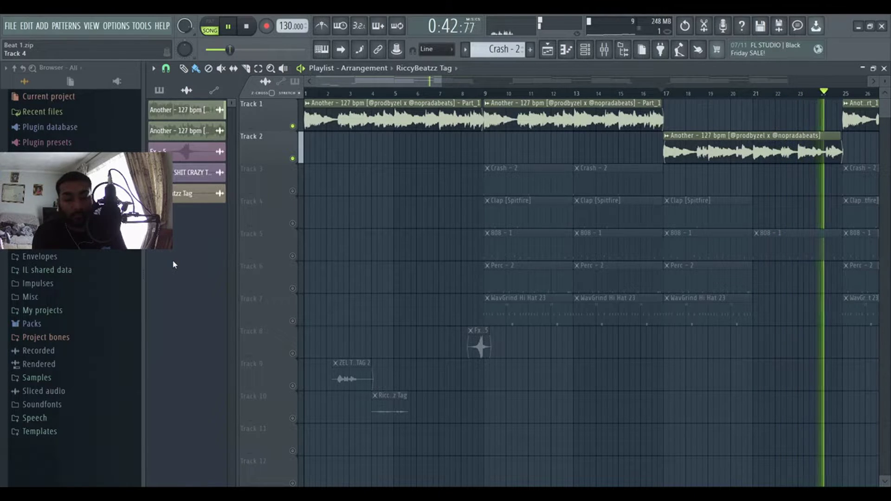
key("space")
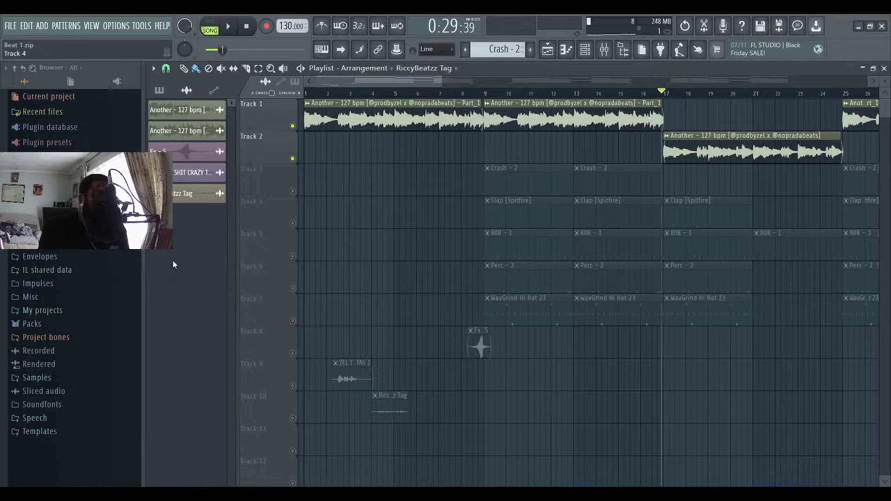
Inspect the effect chains on the two melody inserts, 5 and 6, in the mixer.
left_click(603, 55)
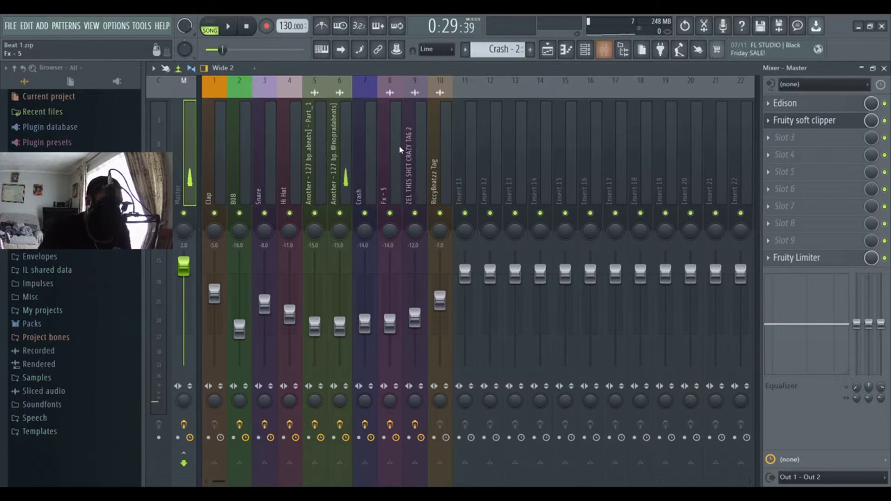
left_click(342, 83)
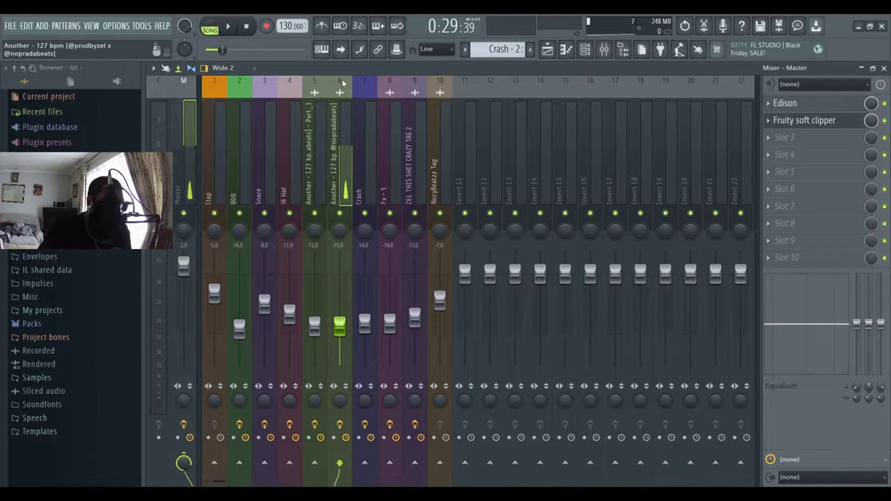
left_click(319, 97)
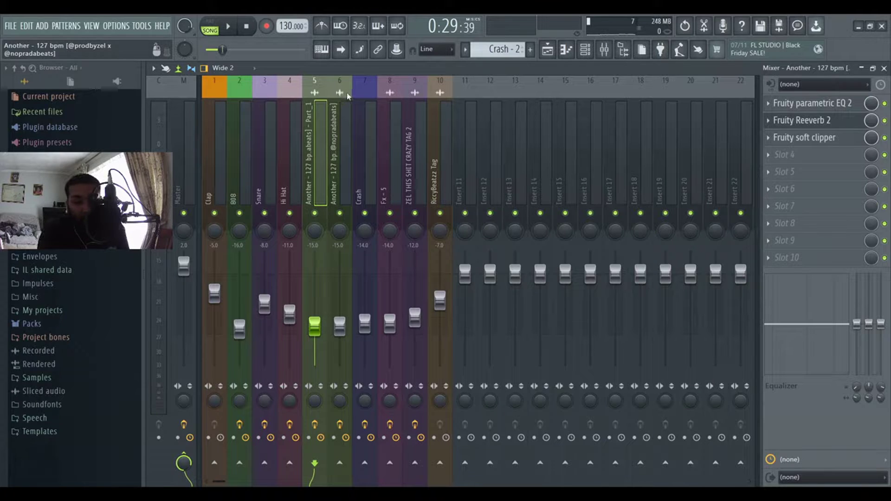
left_click(348, 96)
left_click(319, 100)
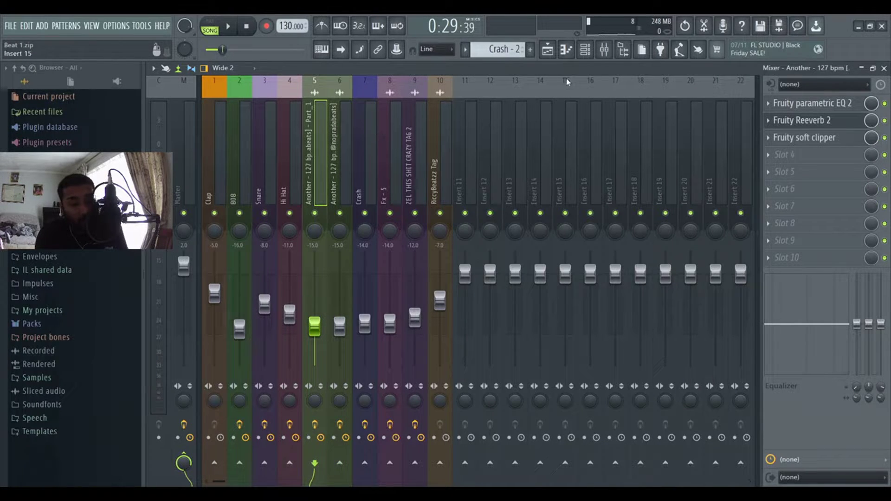
Select the playlist range from about bar 9 to bar 13, unmute the Clap on Track 4, and audition it.
left_click(549, 49)
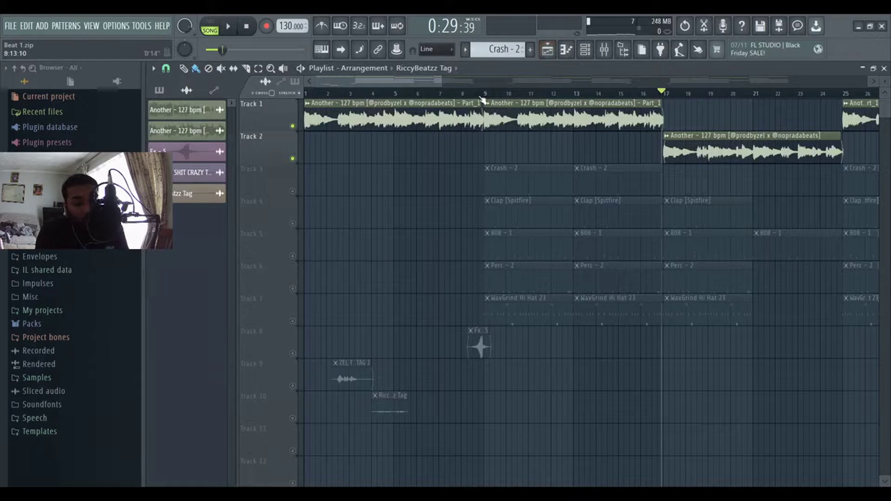
left_click_drag(486, 95, 586, 94)
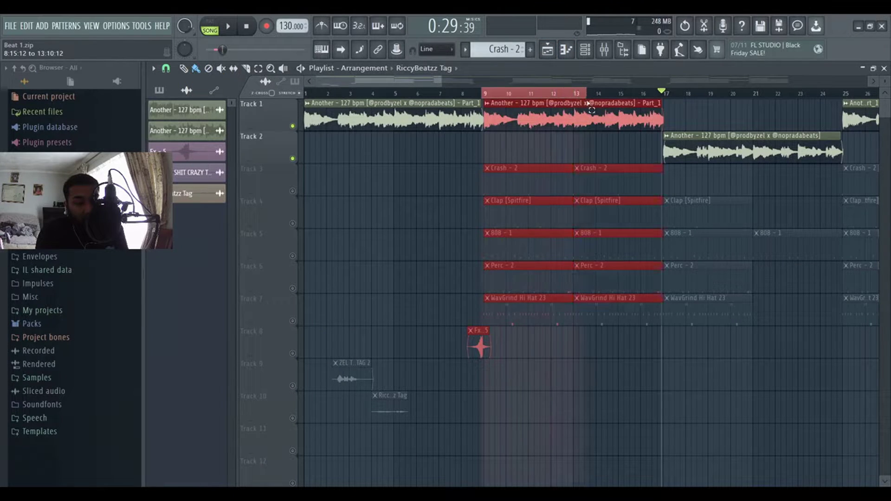
left_click(294, 225)
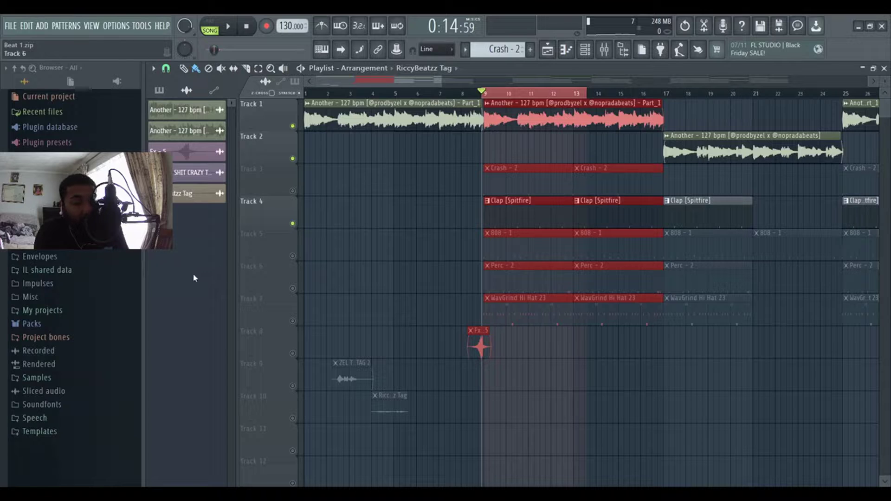
key("space")
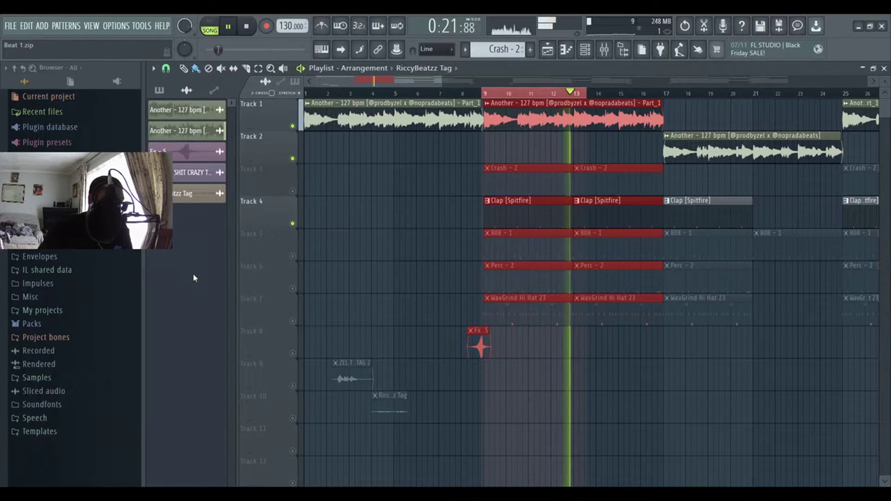
key("space")
Unmute the 808 on Track 5 and audition it over the selected range.
left_click(292, 257)
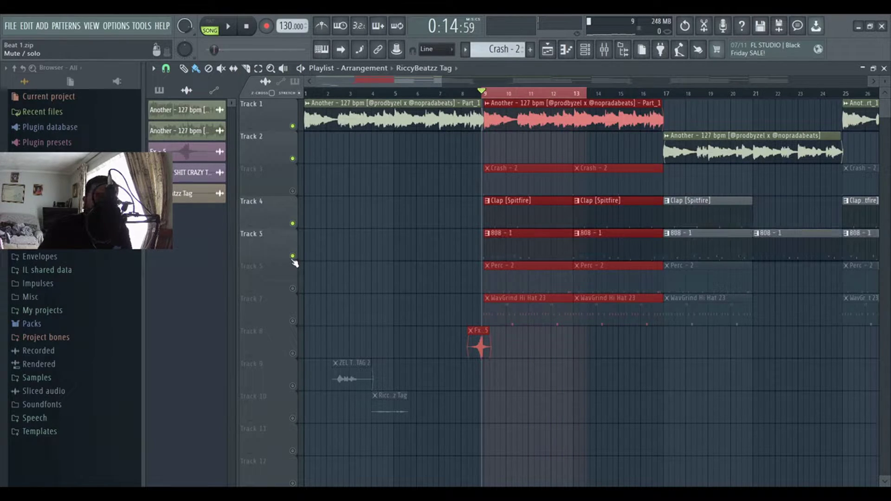
key("space")
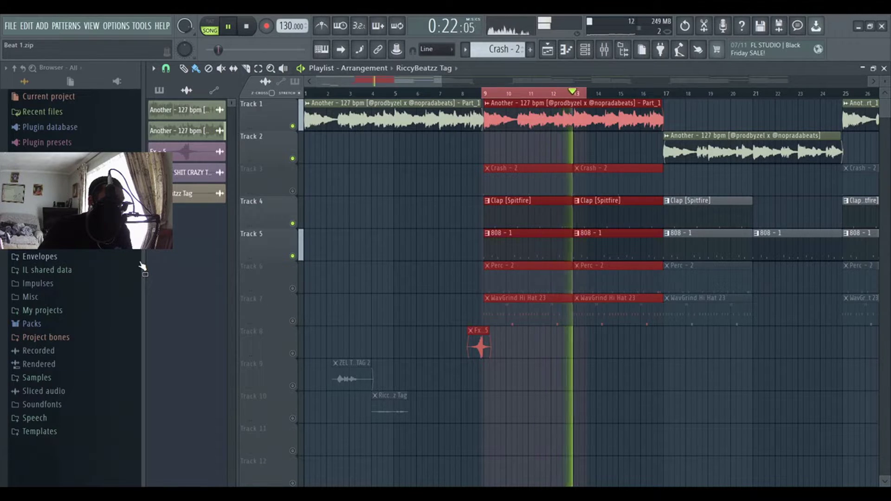
key("space")
Unmute the Perc on Track 6 and audition it over the selected range.
left_click(293, 288)
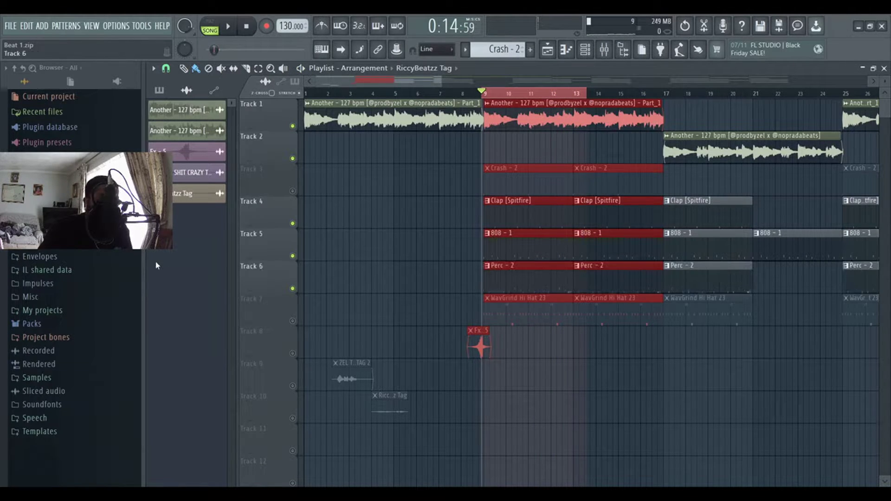
key("space")
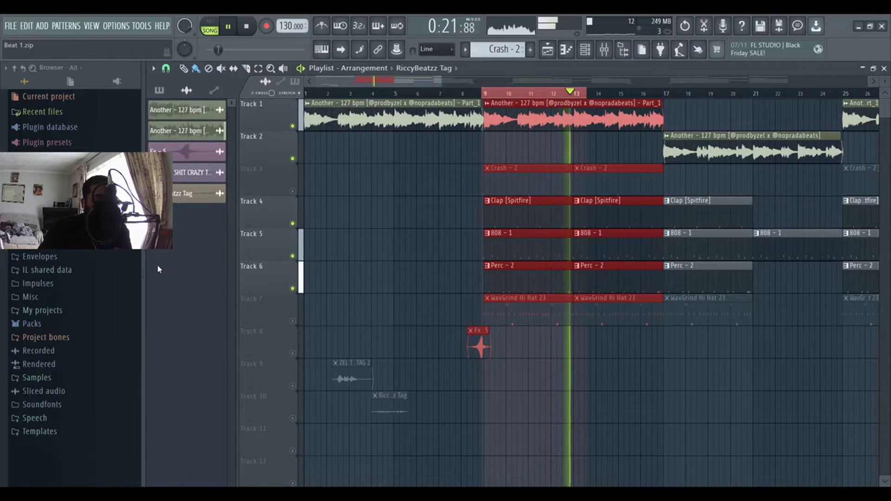
key("space")
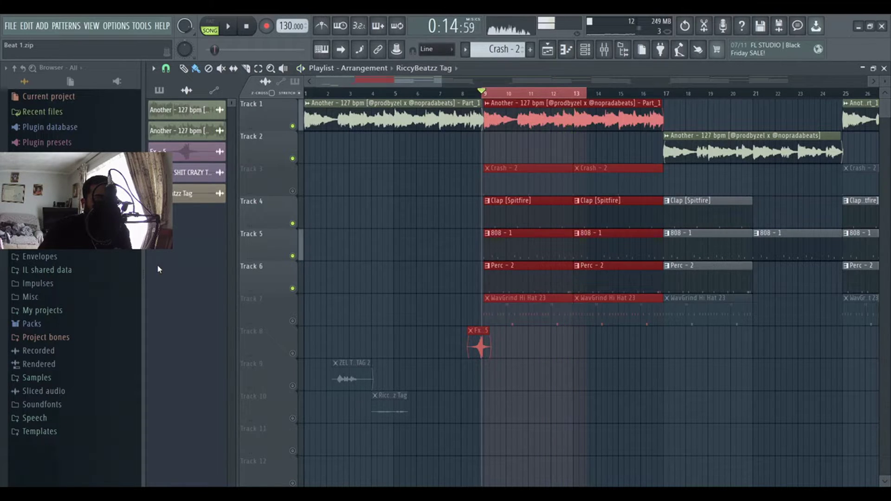
Unmute the WavGrind Hi Hat on Track 7 and audition it over the selected range.
left_click(293, 322)
key("space")
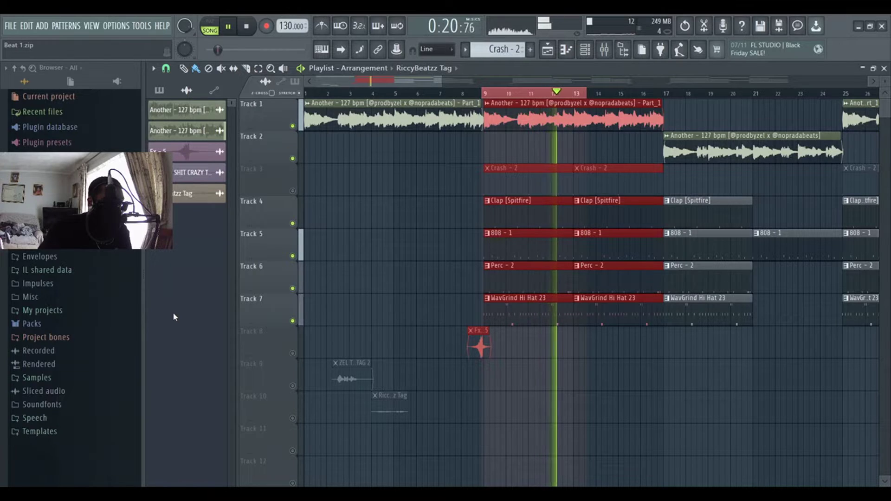
key("space")
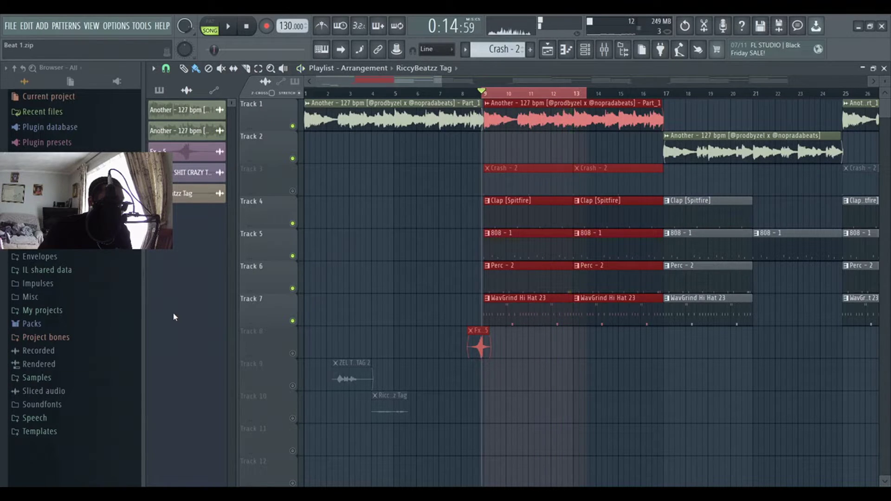
Unmute the Crash on Track 3 and audition it over the selected range.
left_click(294, 191)
key("space")
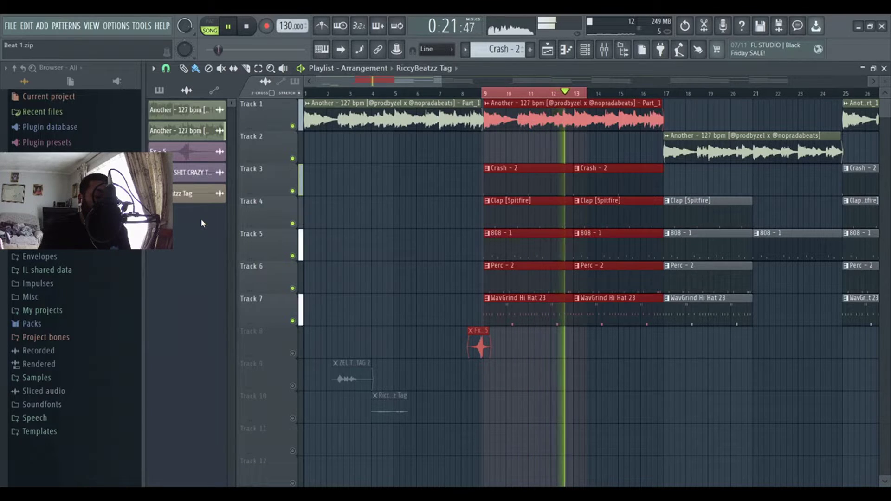
key("space")
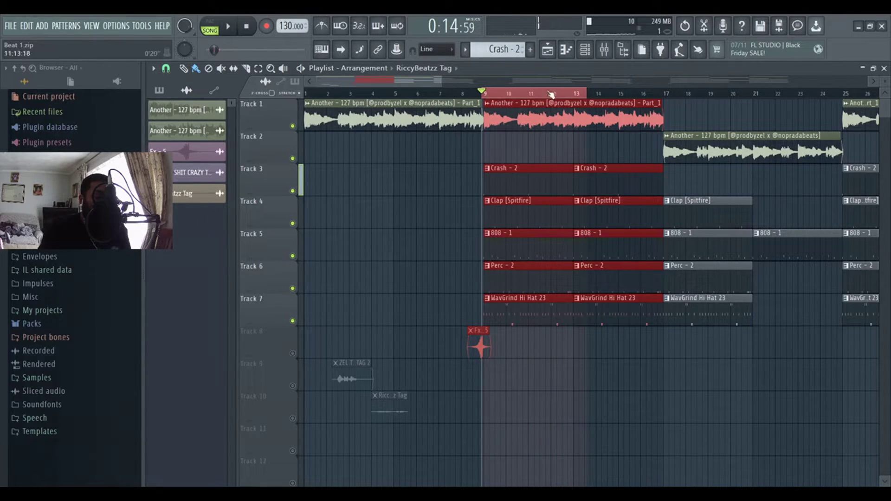
Clear the selection over bars 9 to 13 in the playlist.
scroll(551, 93, "up", 6)
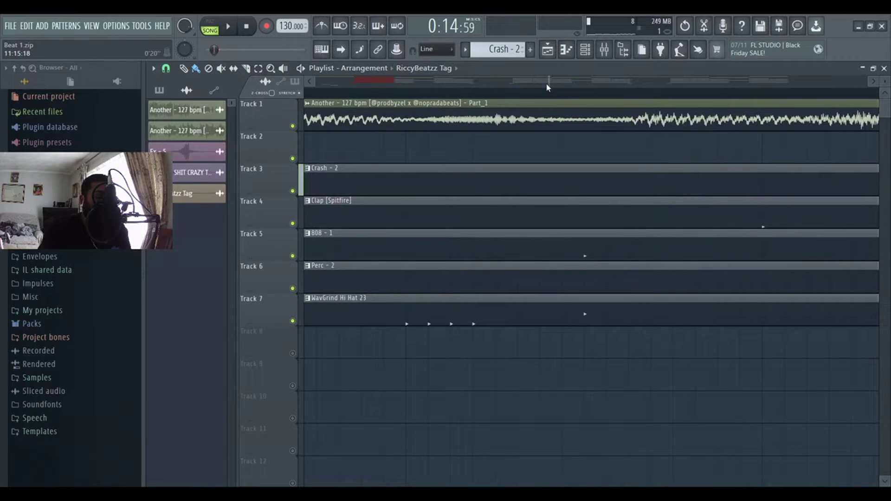
scroll(546, 83, "down", 6)
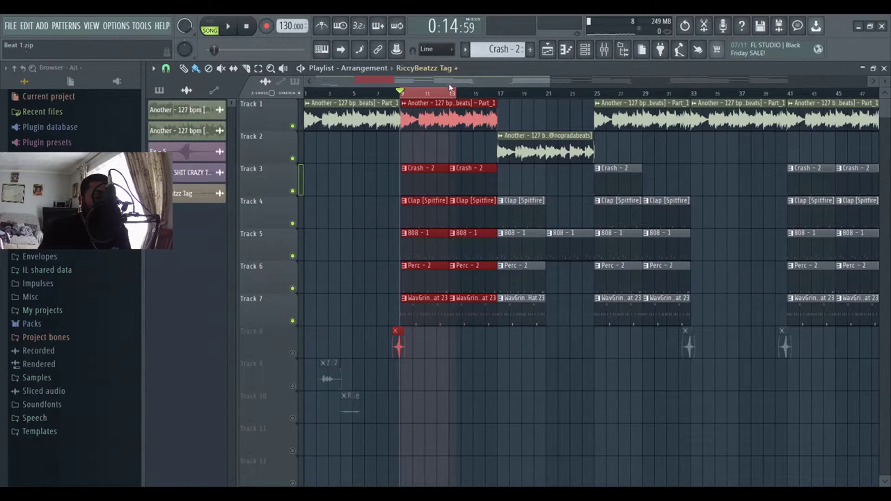
key("ctrl+d")
Inspect the mixer effect chains on the Hi Hat, Snare, Crash, 808 and Master tracks.
left_click(606, 52)
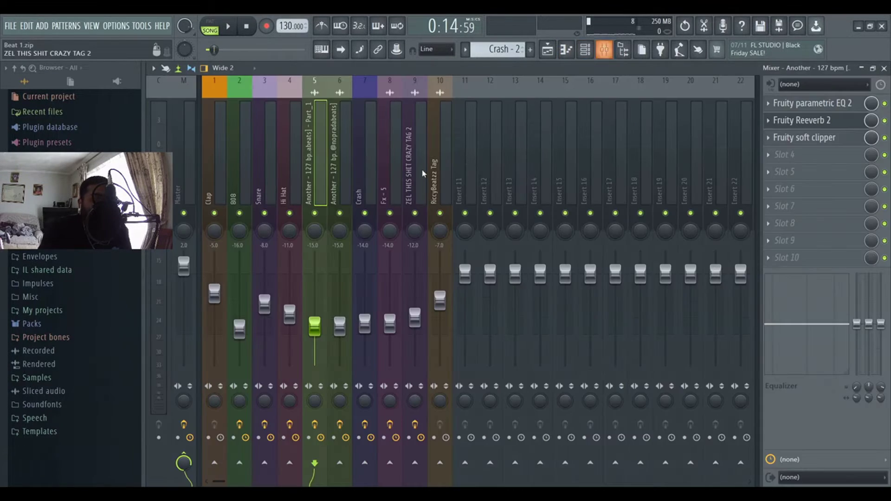
left_click(286, 83)
left_click(266, 91)
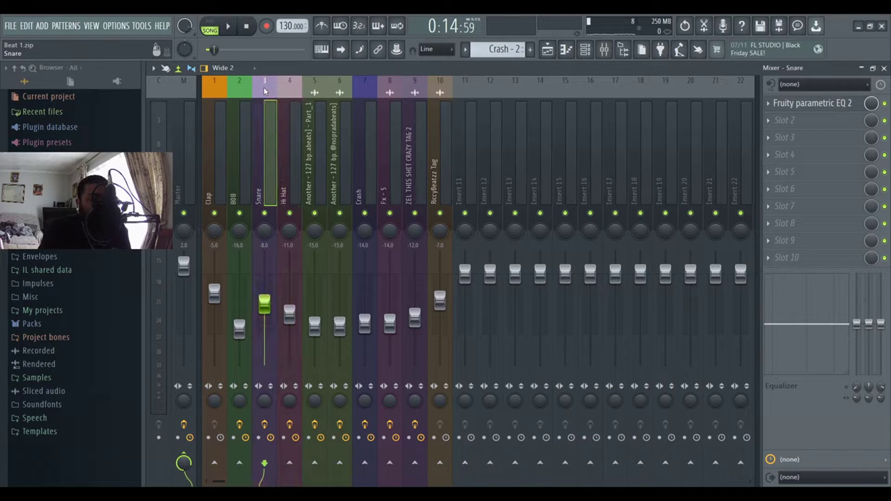
left_click(375, 96)
left_click(236, 93)
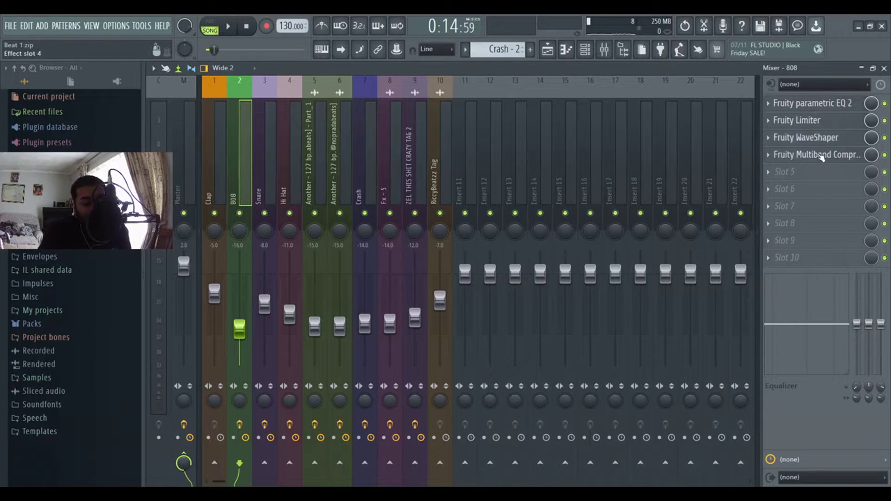
left_click(192, 95)
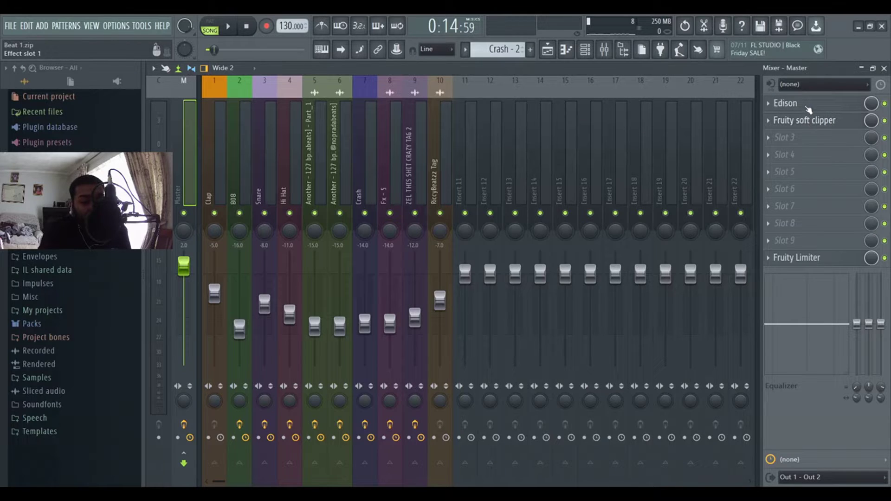
Unmute the Fx on Track 8 in the playlist and audition the transition from about bar 7.
left_click(554, 52)
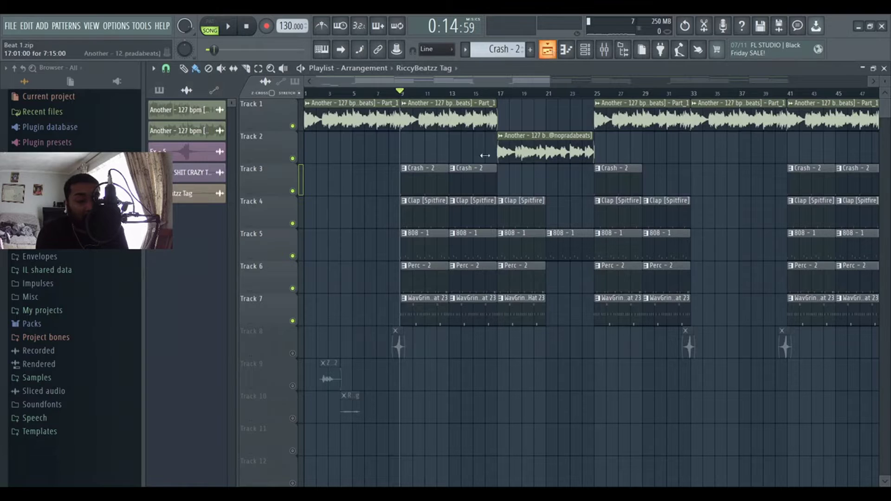
left_click(293, 354)
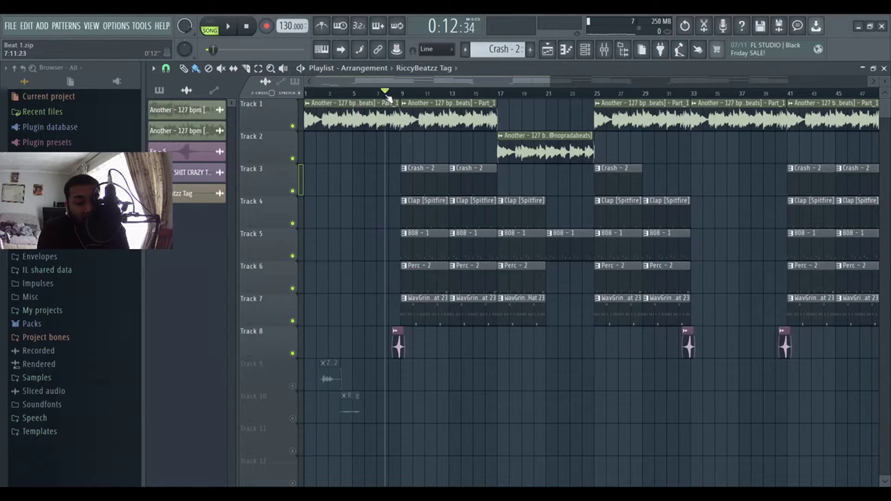
key("space")
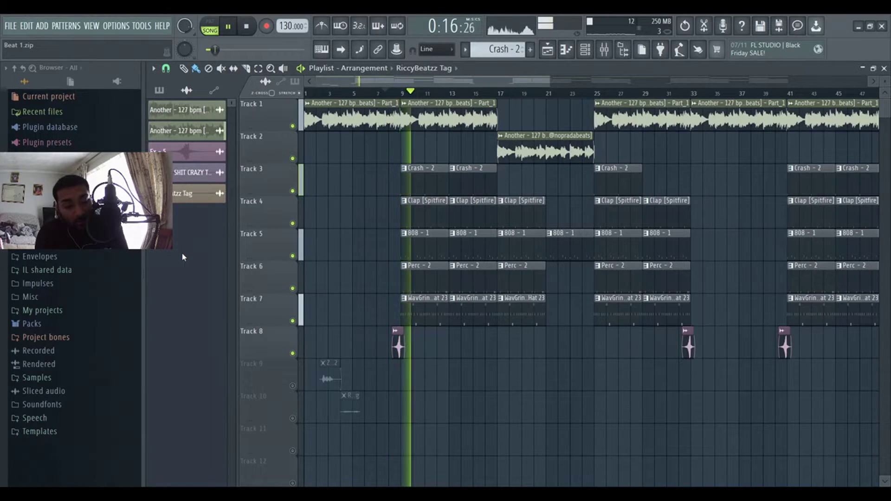
key("space")
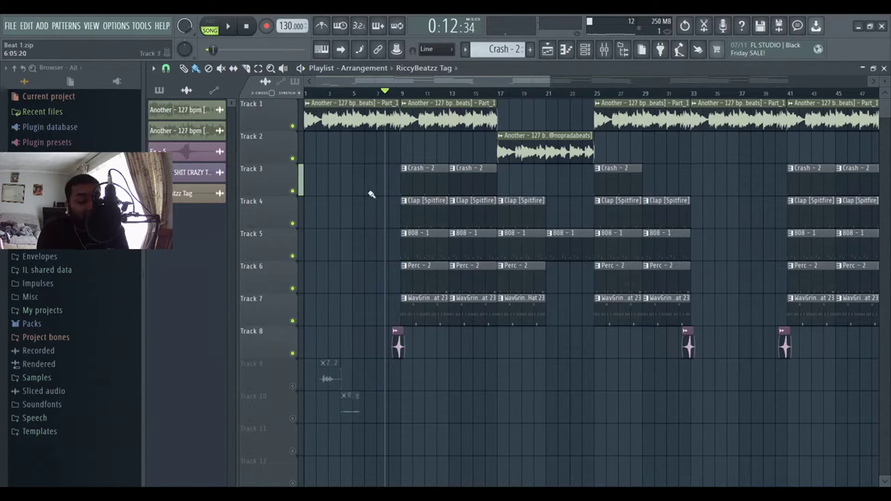
Unmute the remaining tracks, including the producer tags on Tracks 9 and 10, and play the arrangement from the start.
left_click(292, 387)
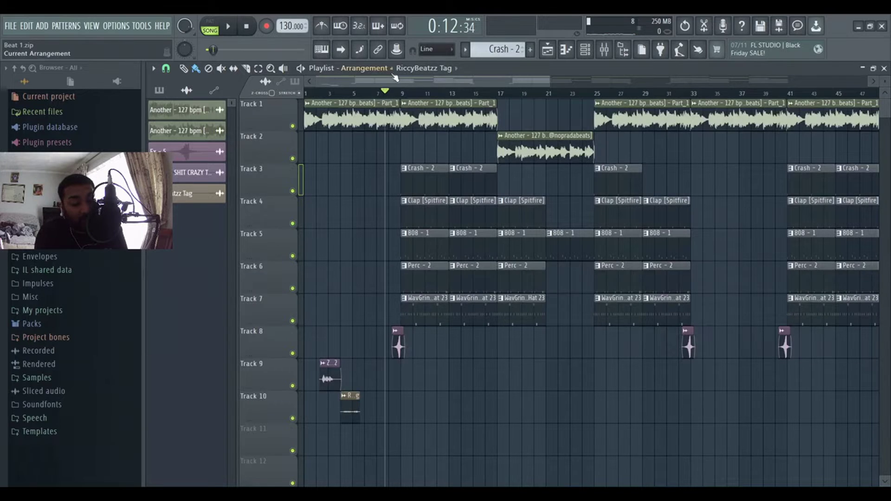
key("space")
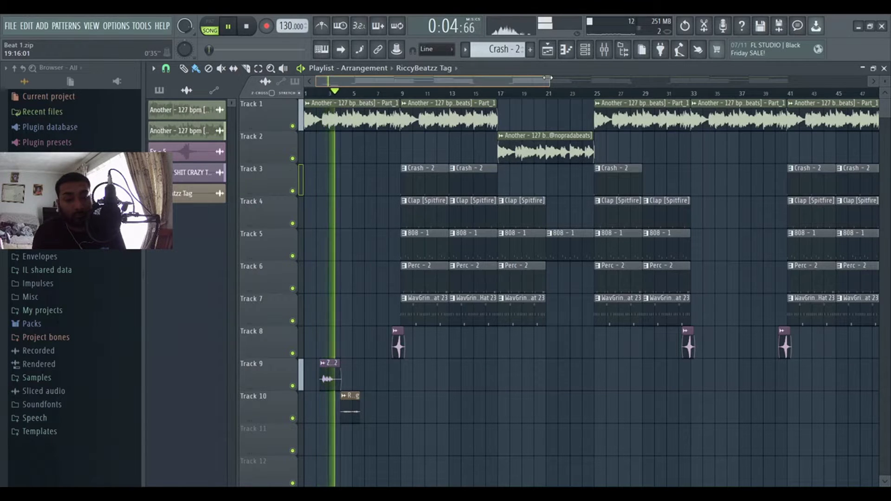
left_click_drag(550, 81, 855, 81)
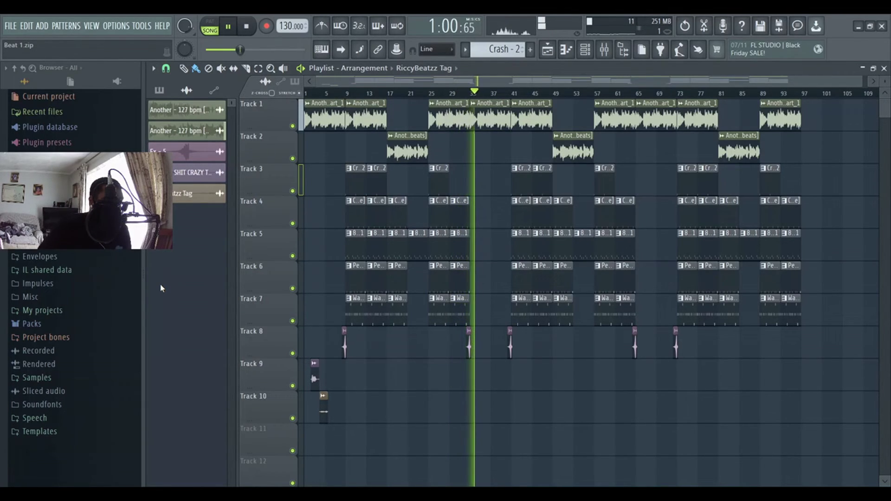
key("space")
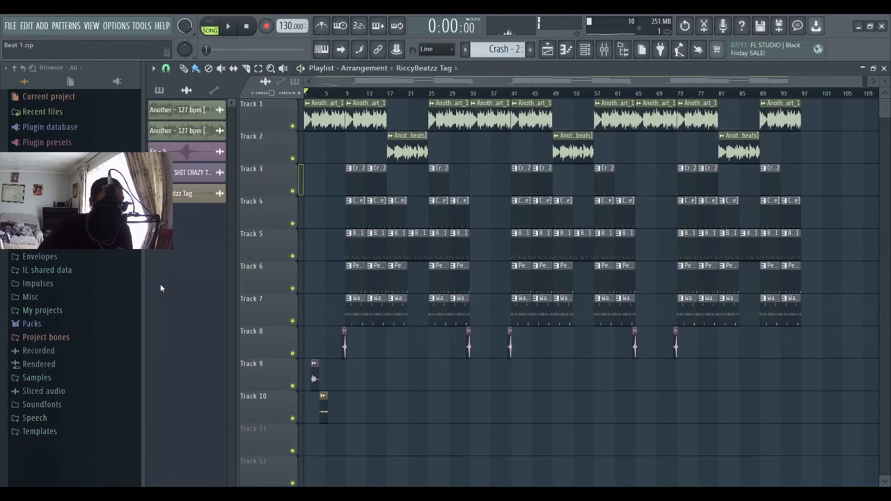